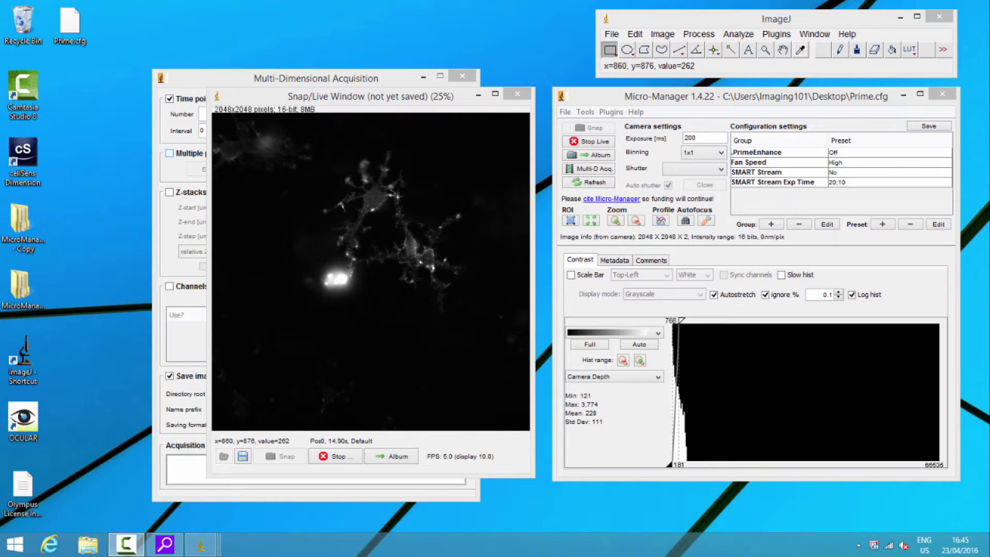
# Disable Channels in the multi-dimensional acquisition setup and close the setup window
pyautogui.click(376, 84)
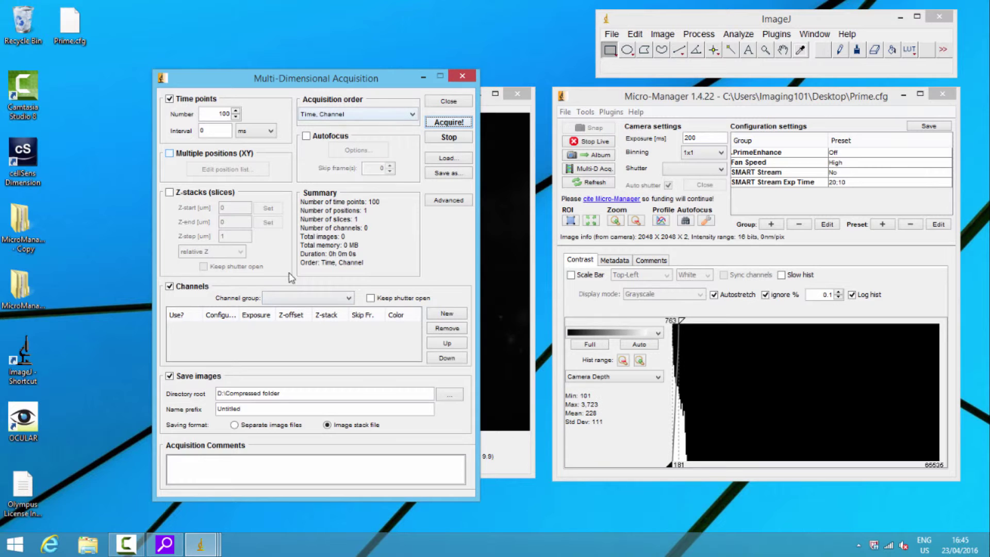
pyautogui.click(169, 286)
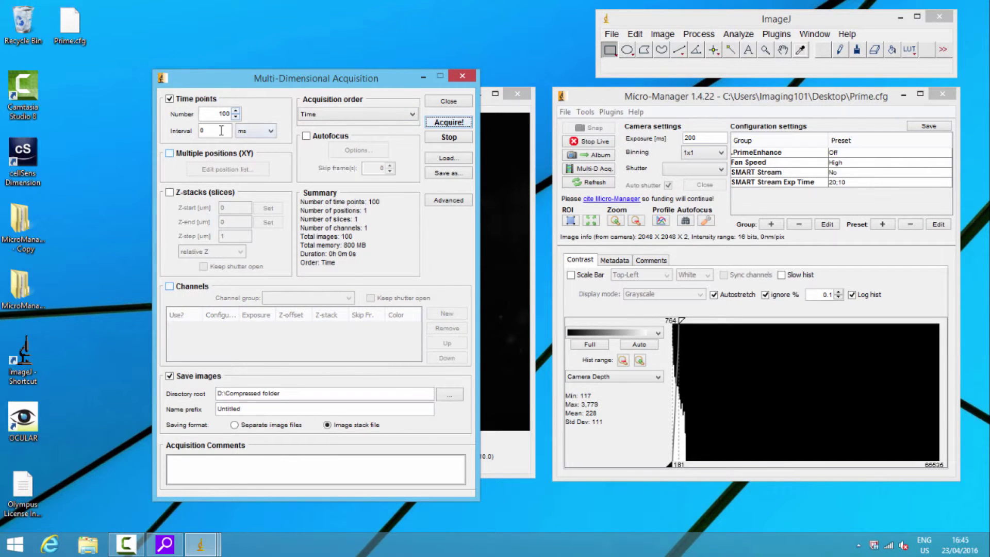
pyautogui.click(467, 77)
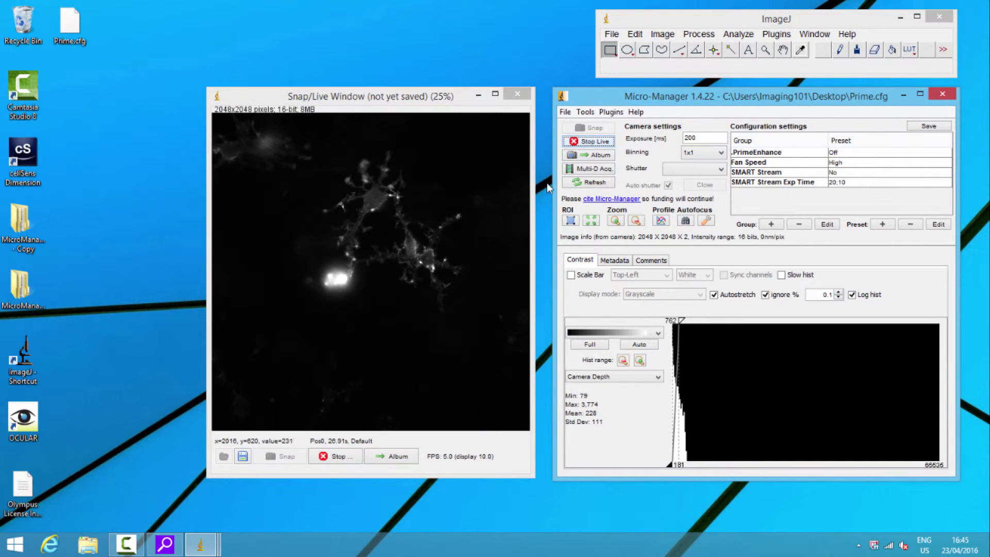
# Set the Prime camera's ExposeOutMode to All Rows in the Device Property Browser
pyautogui.click(586, 113)
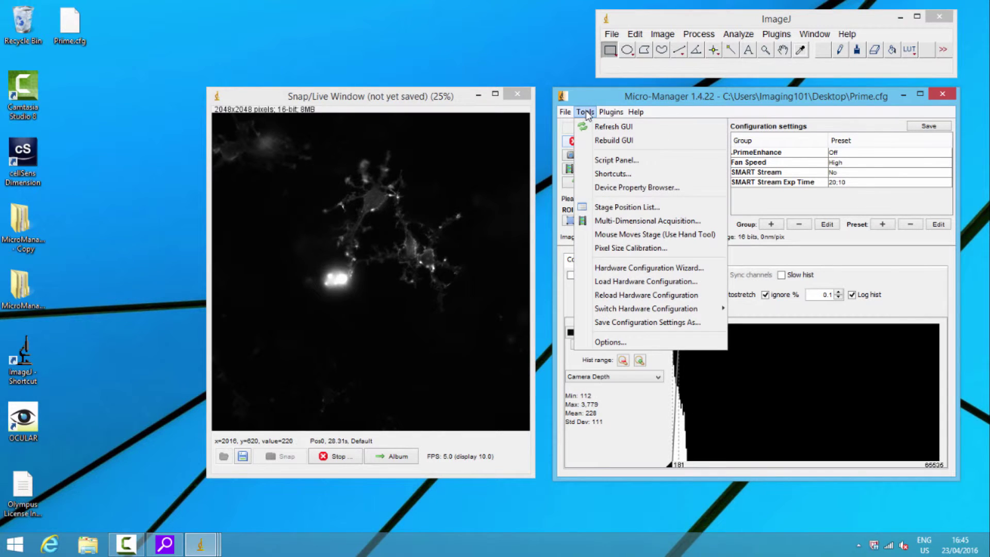
pyautogui.click(627, 188)
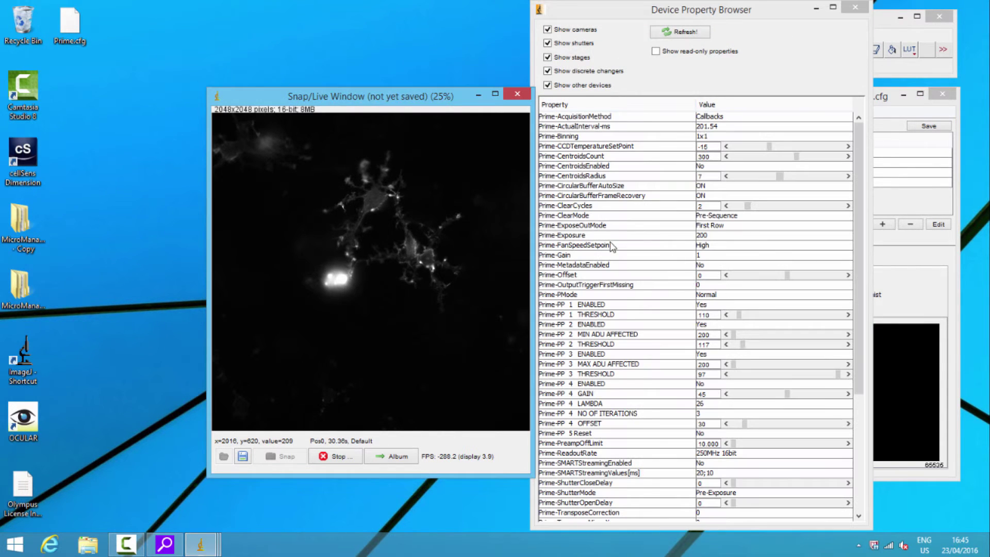
pyautogui.click(718, 227)
pyautogui.click(701, 235)
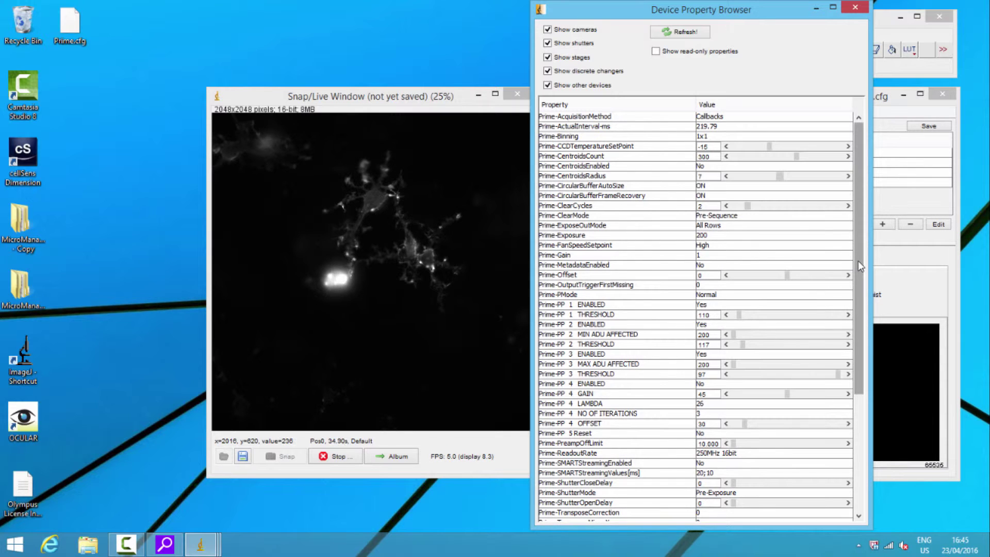
# Set Prime-Trigger-Expose Out-Mux to 2 and close the Device Property Browser
pyautogui.moveTo(859, 266); pyautogui.dragTo(863, 433)
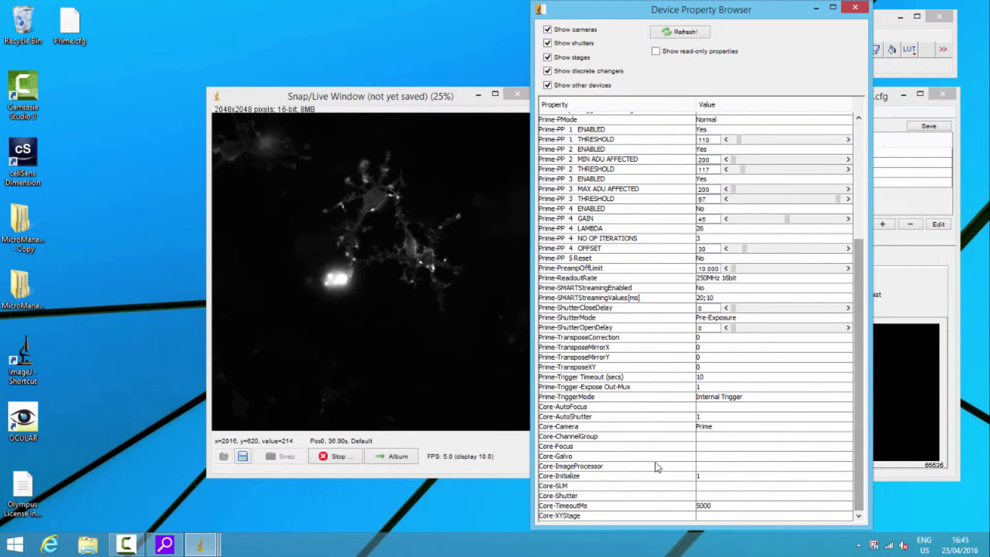
pyautogui.click(709, 388)
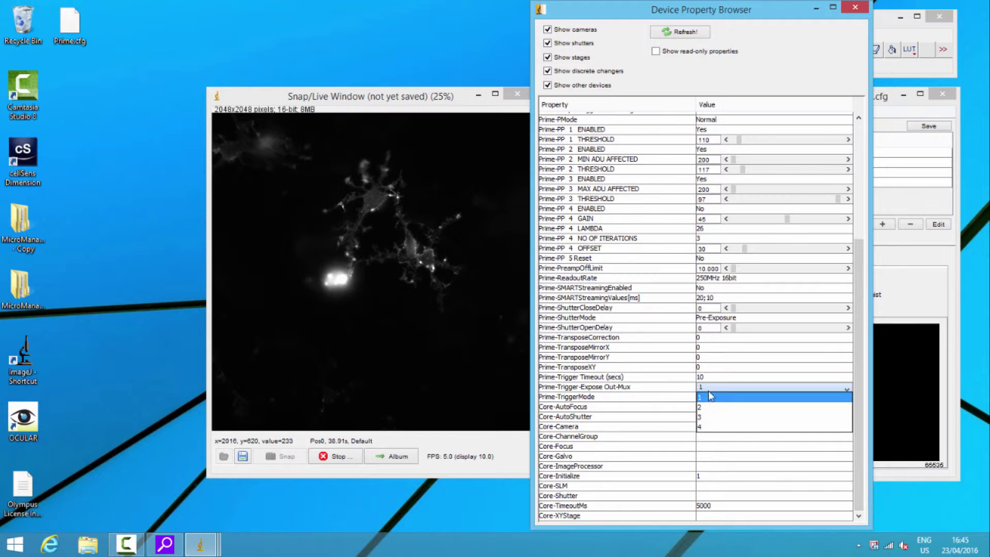
pyautogui.click(708, 408)
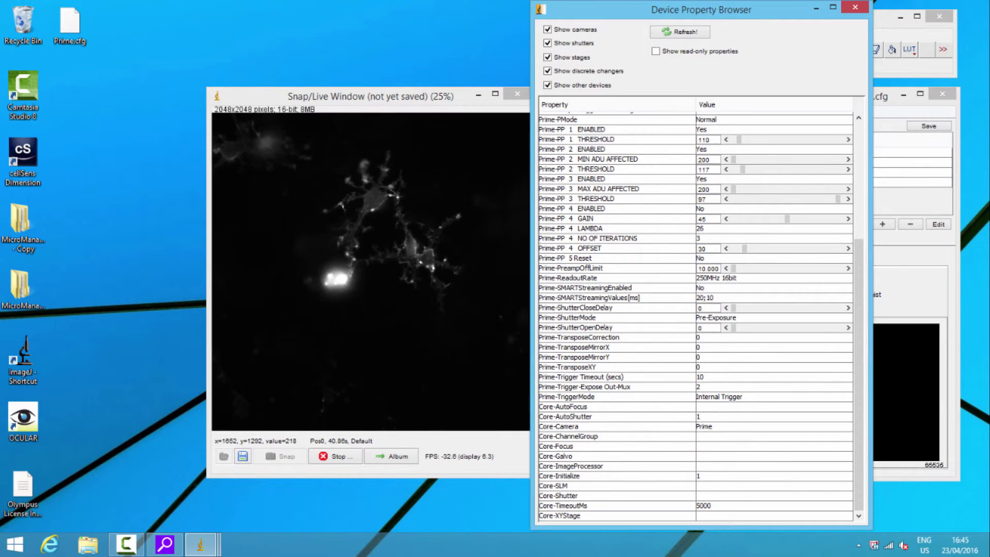
pyautogui.click(855, 9)
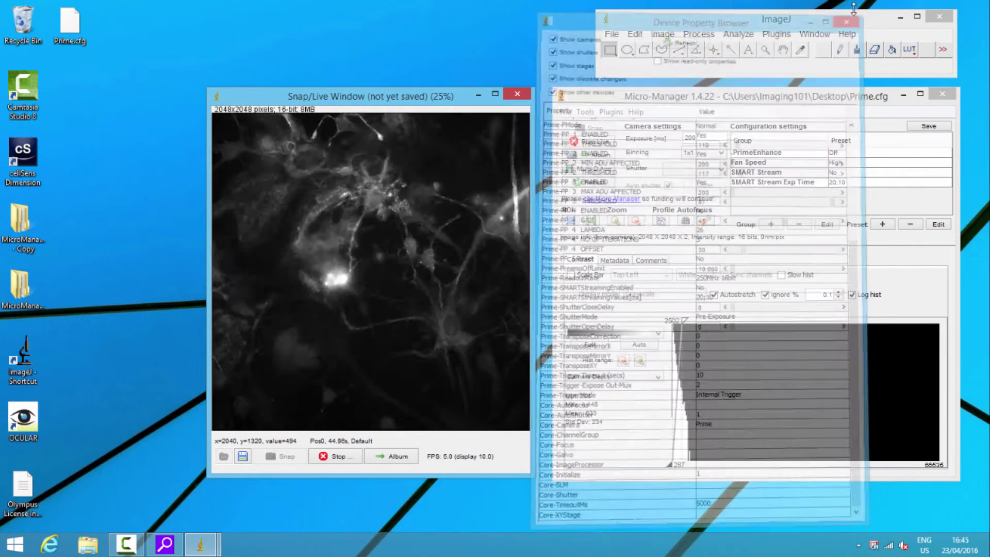
# Stop the live view and set the camera exposure to 20 ms
pyautogui.click(590, 142)
pyautogui.click(699, 138)
pyautogui.press('BackSpace')
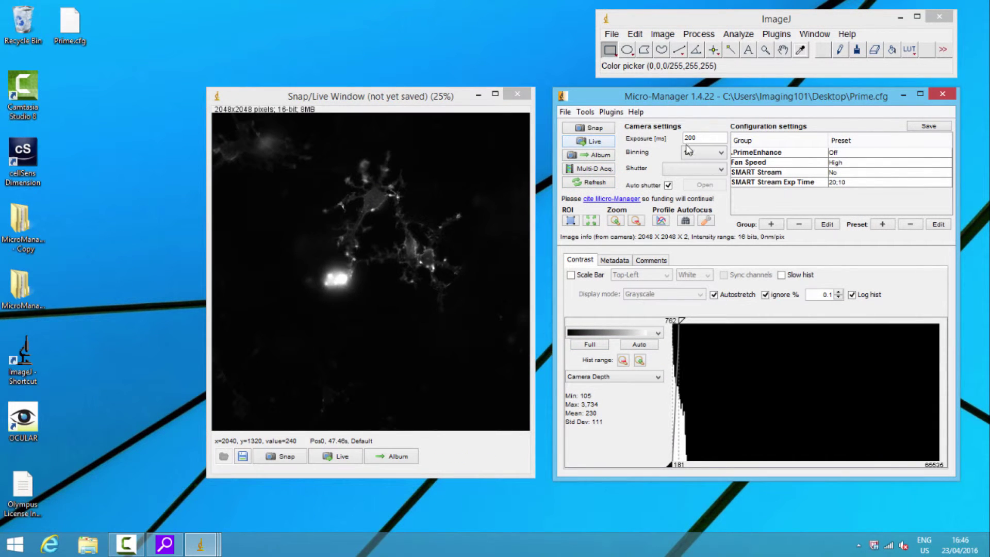
# Briefly check the live image at the 20 ms exposure and run the multi-dimensional acquisition with 100 time points
pyautogui.click(598, 143)
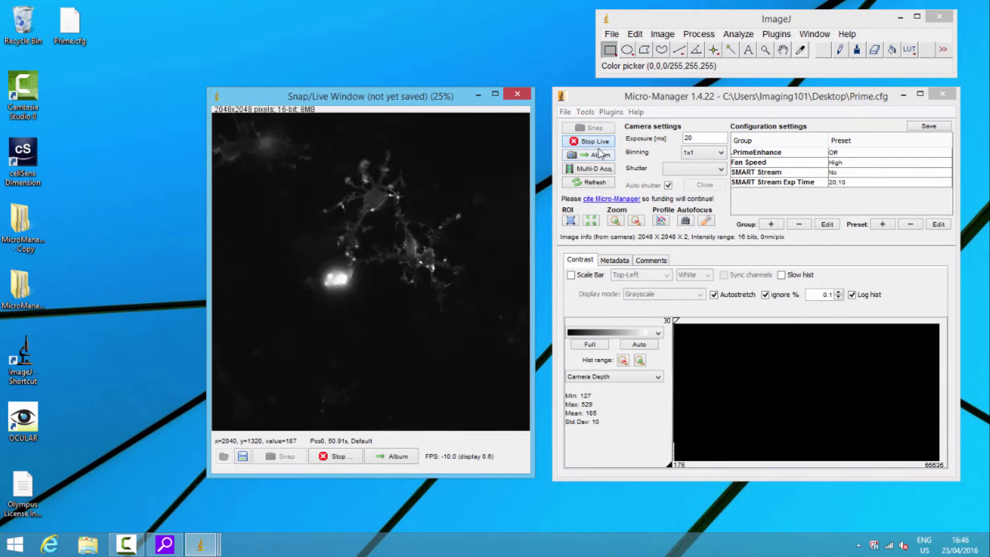
pyautogui.click(598, 142)
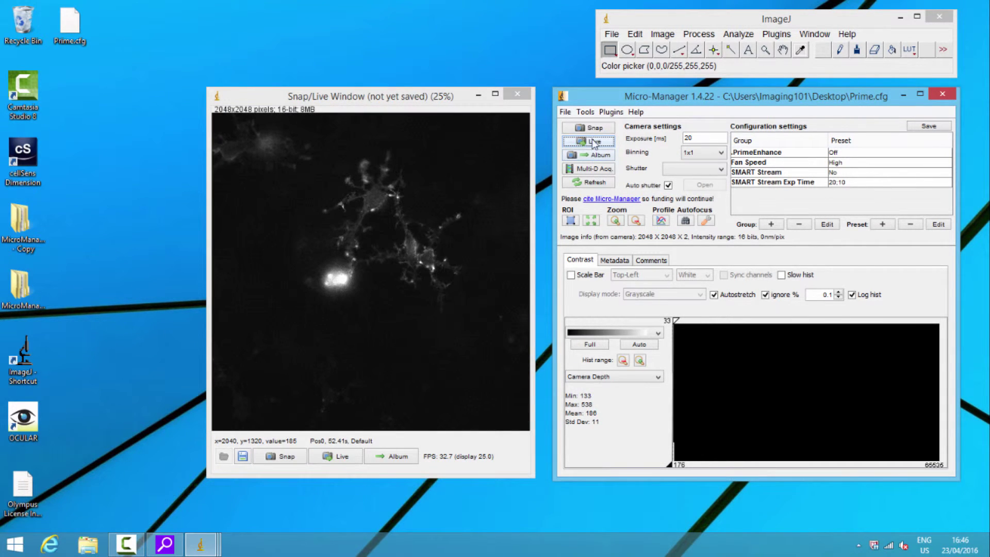
pyautogui.click(592, 171)
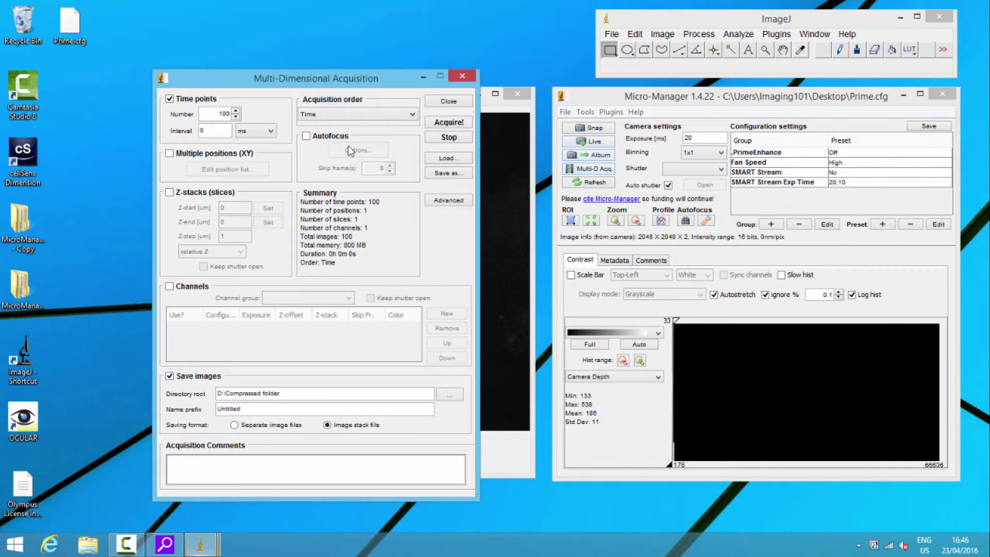
pyautogui.click(446, 123)
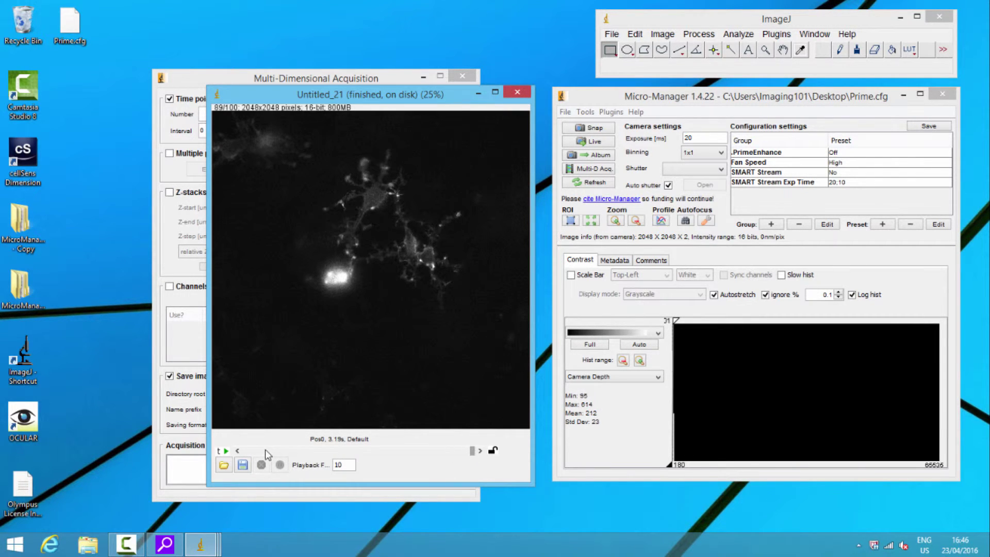
# Examine the acquired stack by stepping back from frame 100 to 90, comparing consecutive frames, and return to the last frame
pyautogui.moveTo(470, 450); pyautogui.dragTo(253, 455)
pyautogui.click(470, 452)
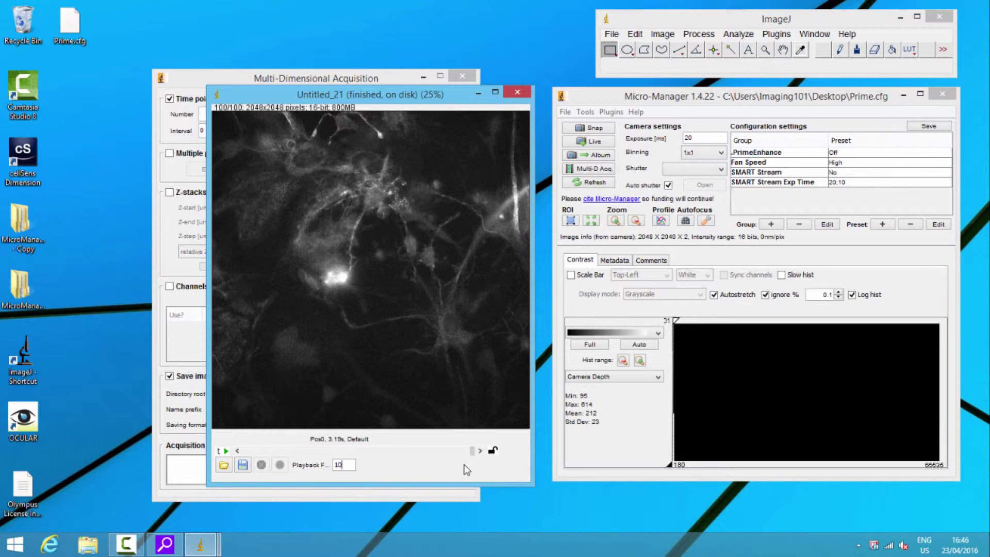
pyautogui.click(238, 451)
pyautogui.click(237, 452)
pyautogui.click(237, 451)
pyautogui.click(237, 451)
pyautogui.click(238, 452)
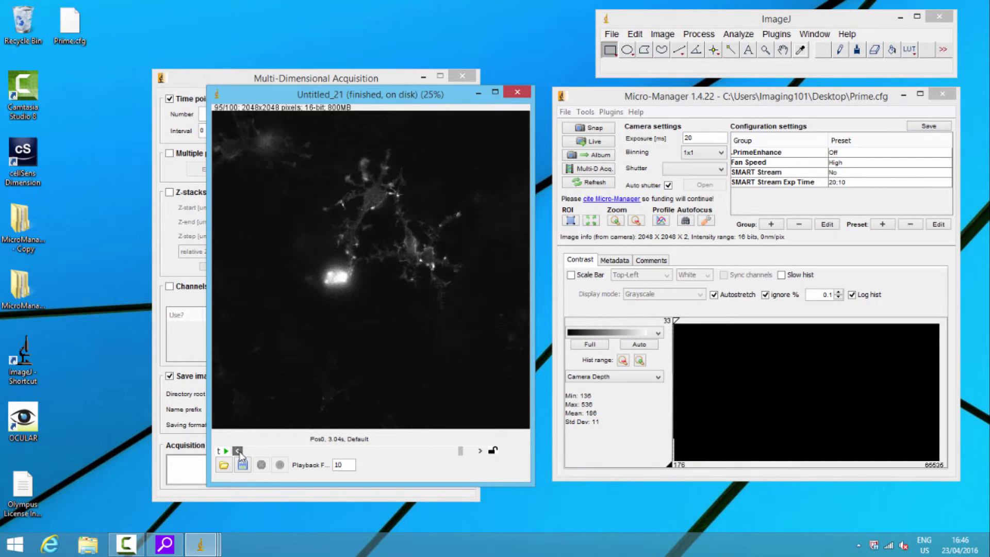
pyautogui.click(238, 452)
pyautogui.click(238, 453)
pyautogui.click(239, 453)
pyautogui.click(239, 454)
pyautogui.click(241, 454)
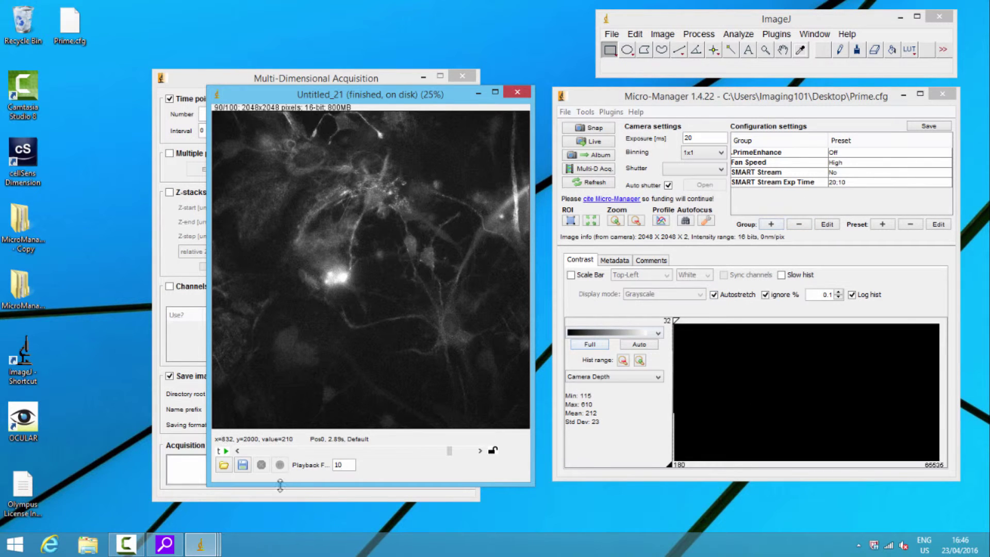
pyautogui.moveTo(449, 453); pyautogui.dragTo(483, 457)
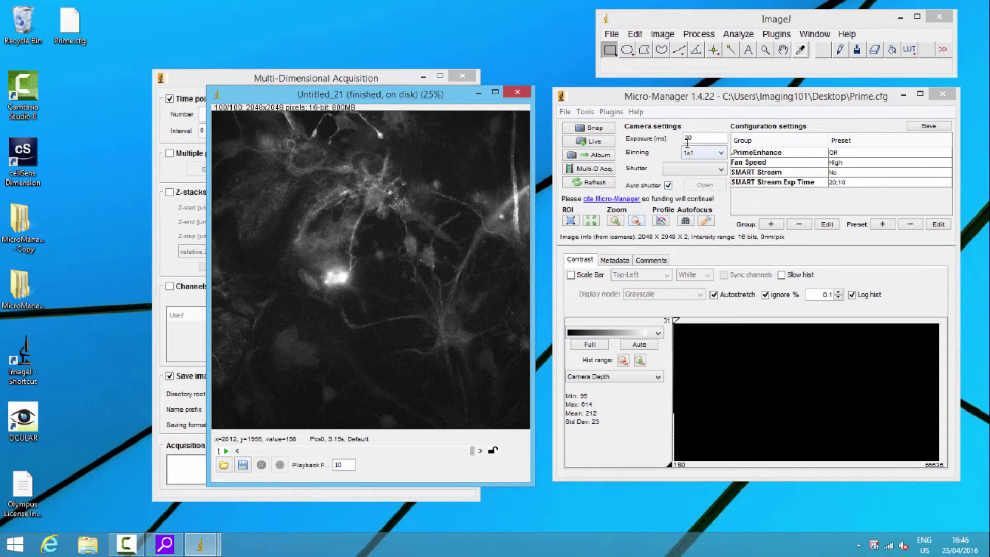
# Set the exposure to 50 ms, close the previous image stack, and acquire a new series of 100 time points
pyautogui.click(694, 138)
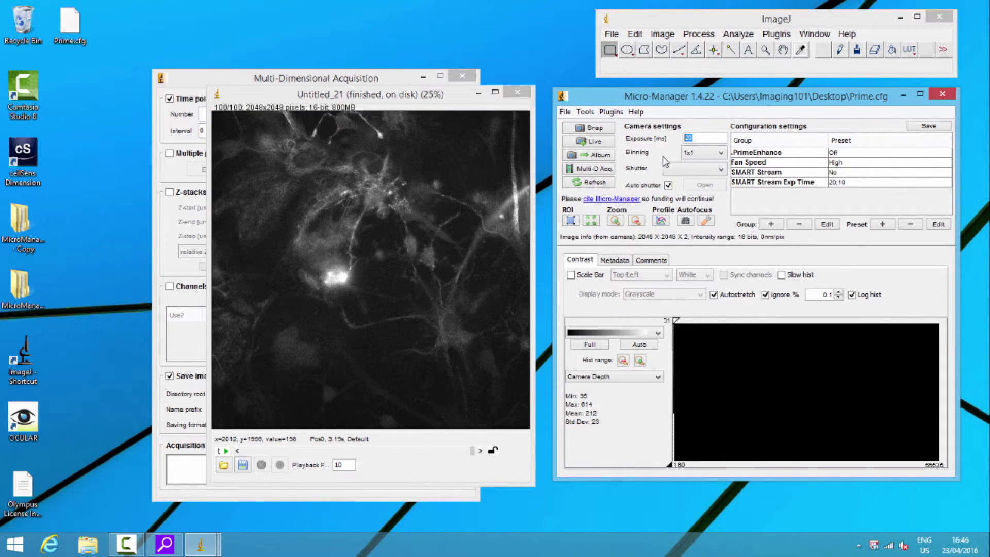
pyautogui.write('50')
pyautogui.click(519, 96)
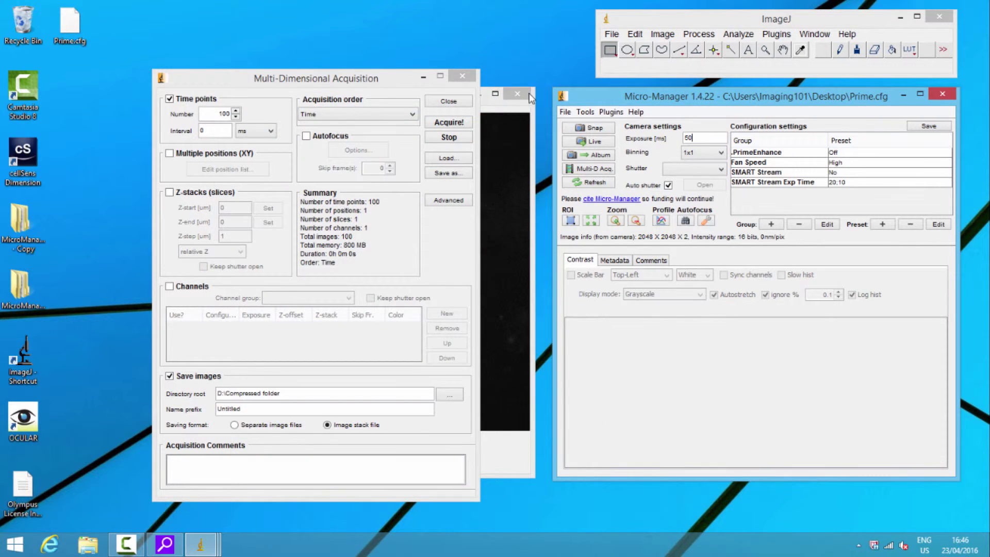
pyautogui.click(459, 125)
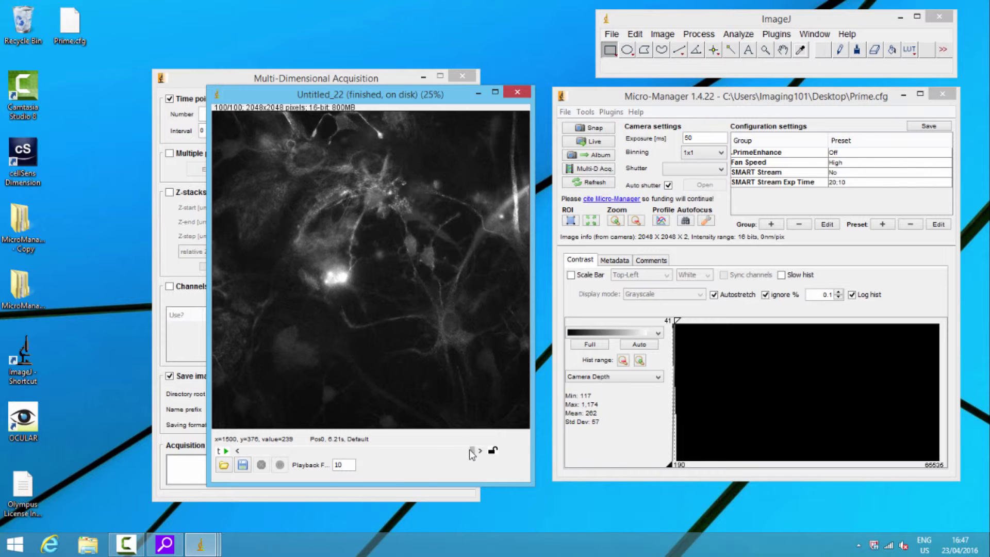
# Scrub through the 50 ms stack between its first and last frames to compare the alternating images
pyautogui.moveTo(473, 451); pyautogui.dragTo(299, 451)
pyautogui.click(227, 451)
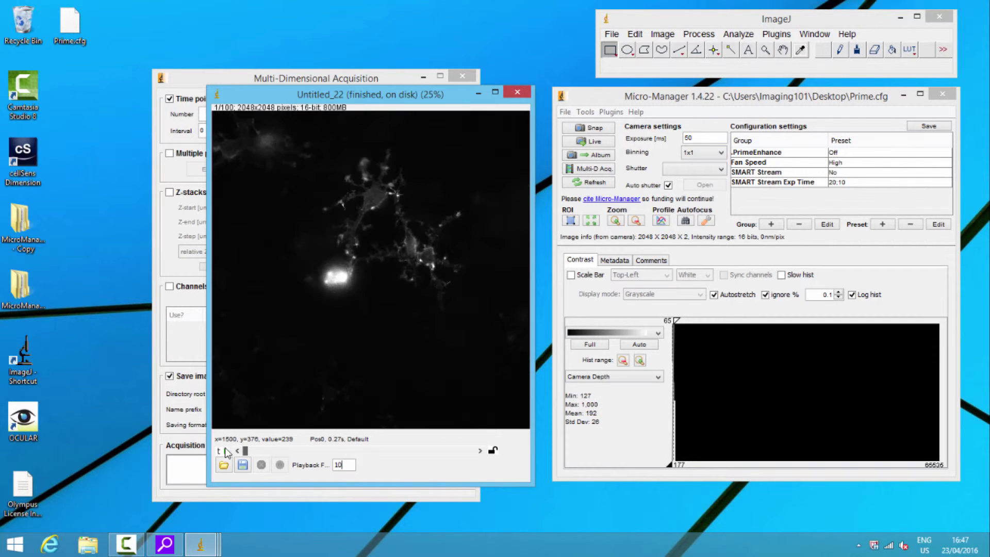
pyautogui.click(225, 452)
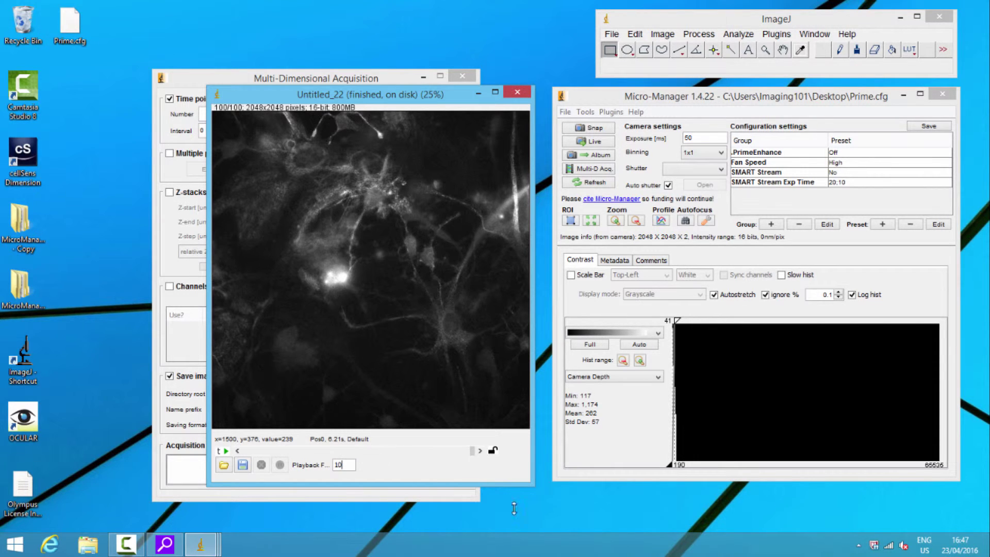
# Set the SMART Stream exposure times to 50;10 and turn SMART Stream on
pyautogui.doubleClick(832, 182)
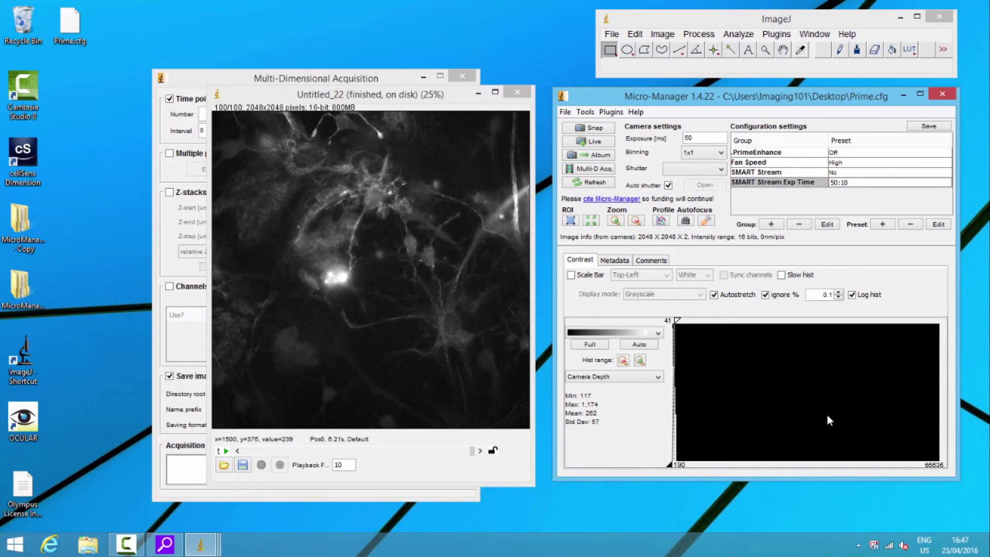
pyautogui.click(843, 172)
pyautogui.click(848, 184)
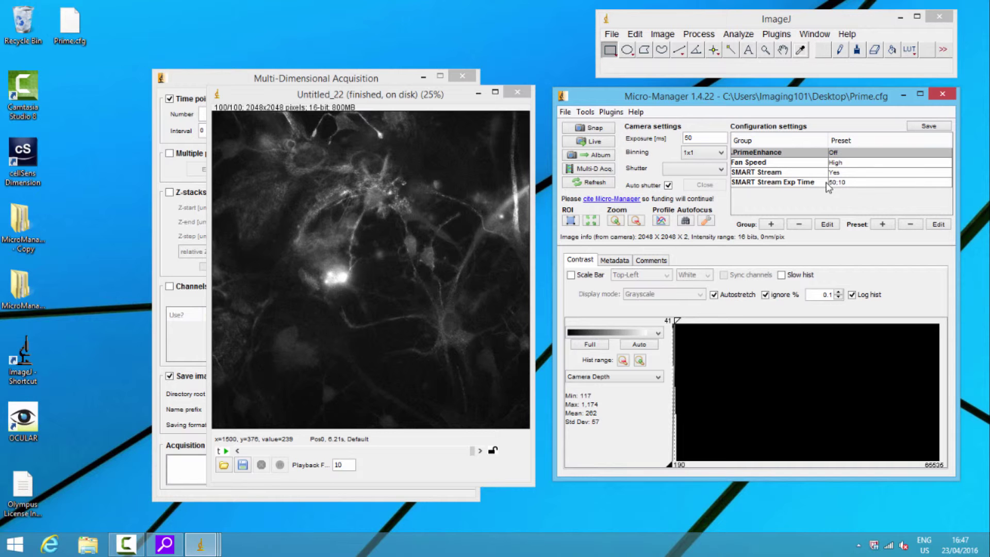
# Close the previous stack and the Snap/Live window, and acquire 100 time points with SMART Stream enabled
pyautogui.click(522, 92)
pyautogui.click(522, 92)
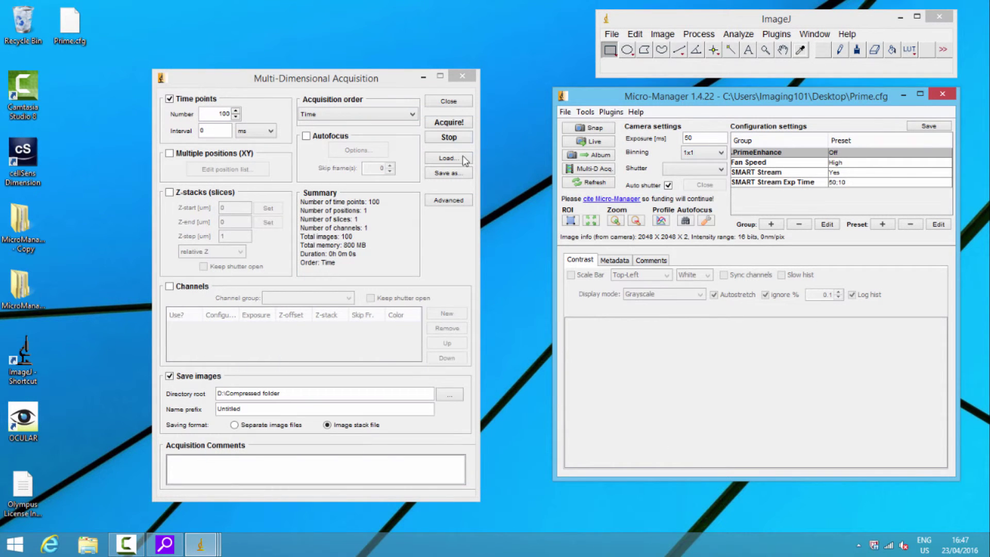
pyautogui.click(456, 126)
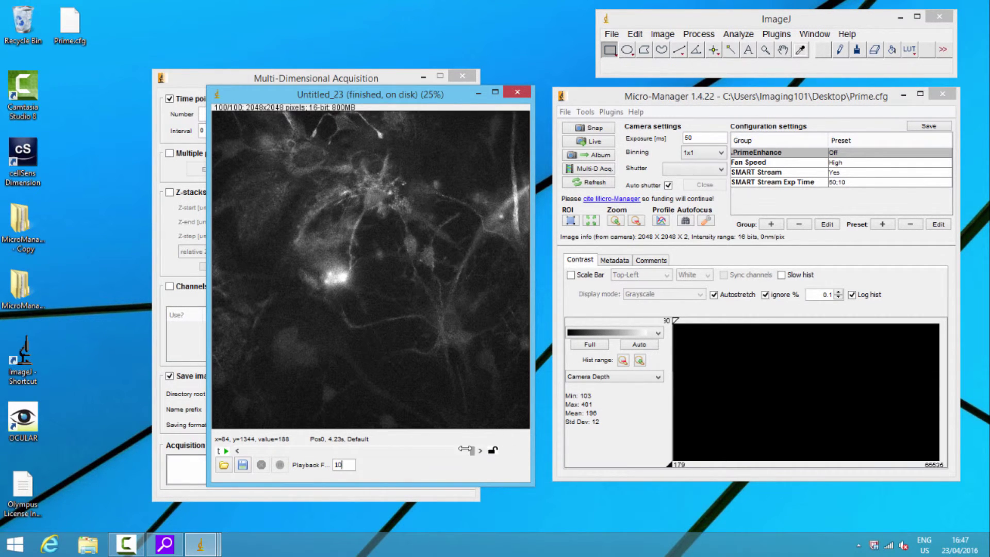
# Scrub through the SMART Stream stack between its first and last frames to compare how the alternating exposures look
pyautogui.moveTo(467, 449); pyautogui.dragTo(221, 453)
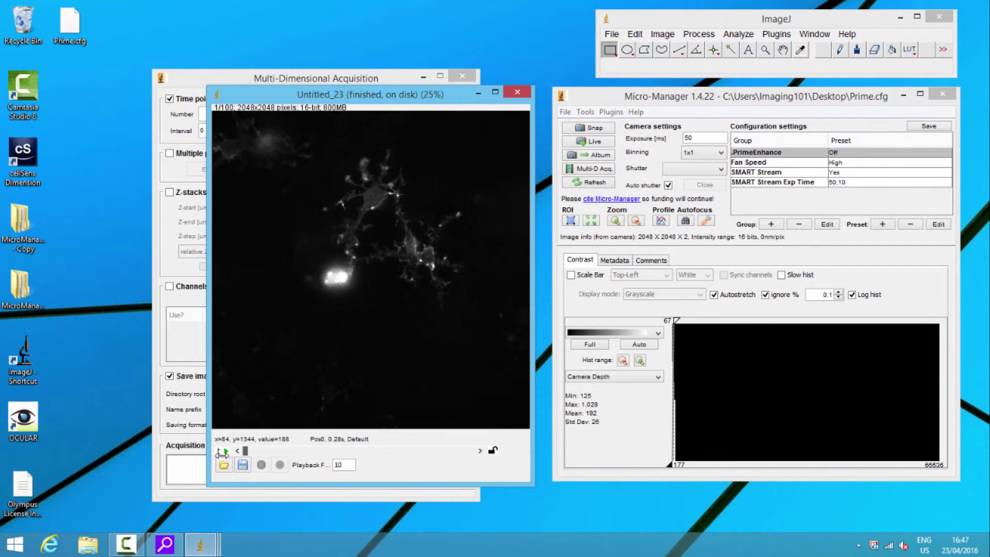
pyautogui.click(469, 450)
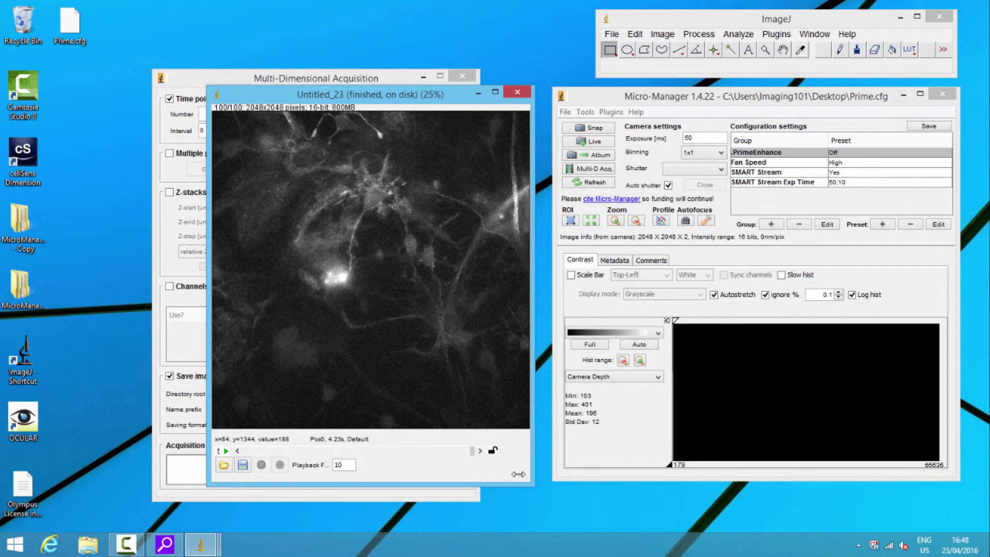
pyautogui.click(466, 451)
pyautogui.click(468, 451)
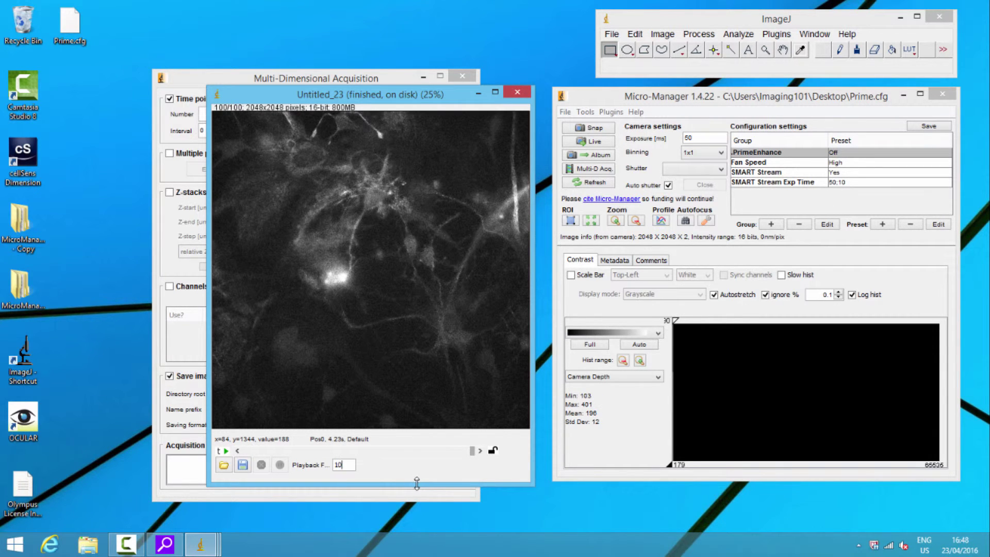